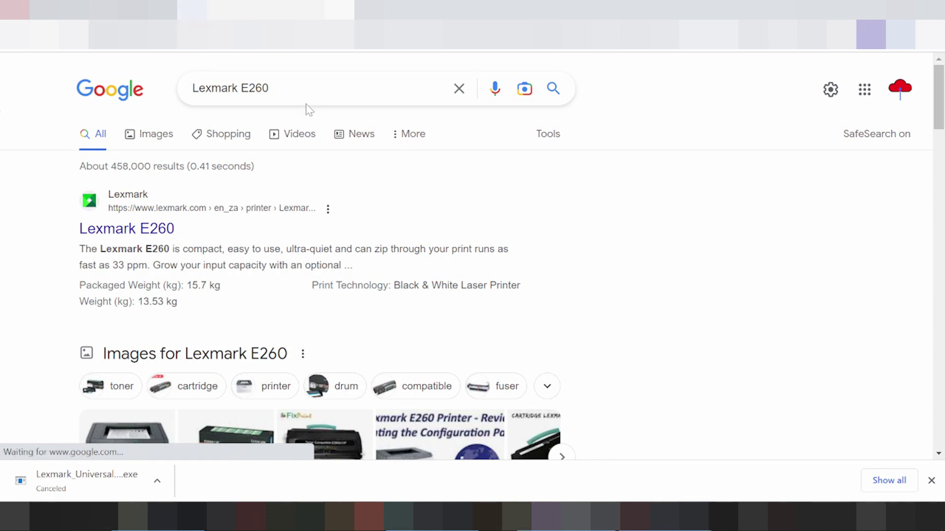
Search Google for 'Lexmark E260 driver download'.
double_click(254, 88)
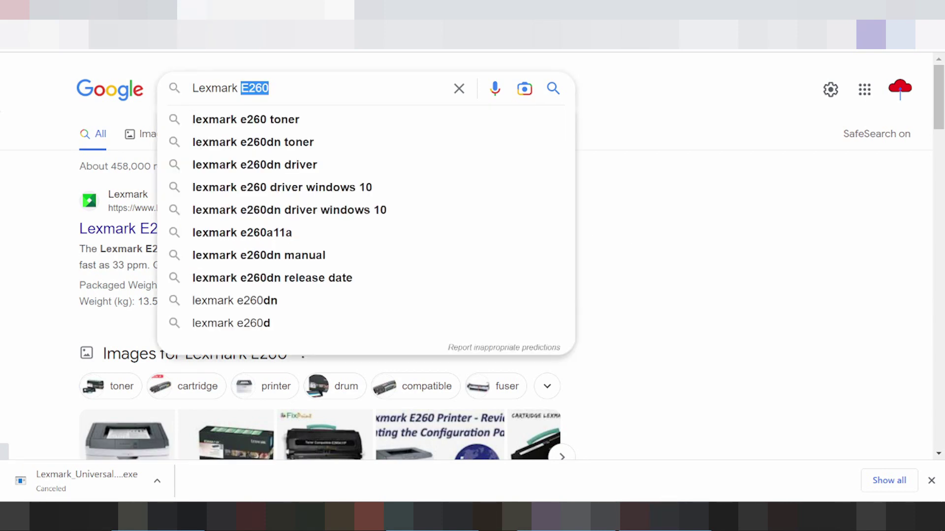
left_click(269, 88)
type("dr")
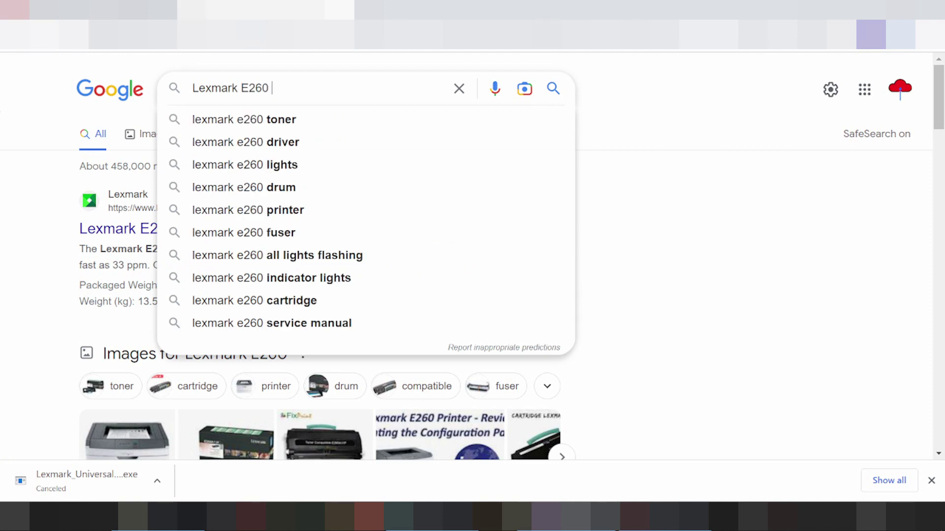
type("iver d")
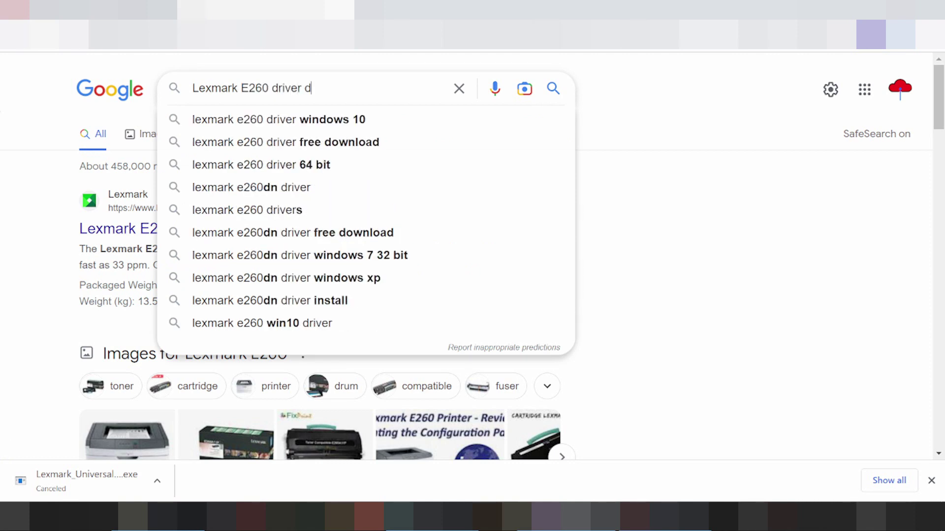
type("ownload")
key("Return")
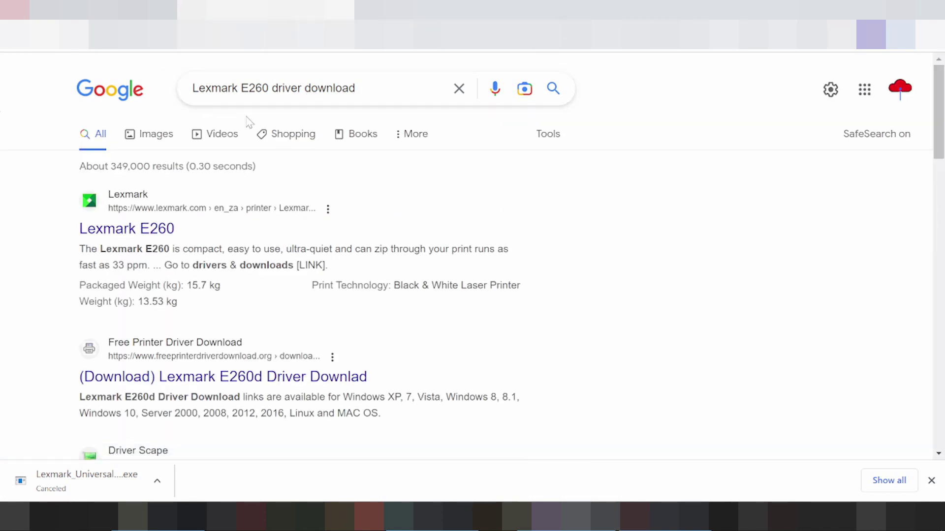
Look over the search results and open the official lexmark.com Lexmark E260 page.
scroll(355, 261, "down", 10)
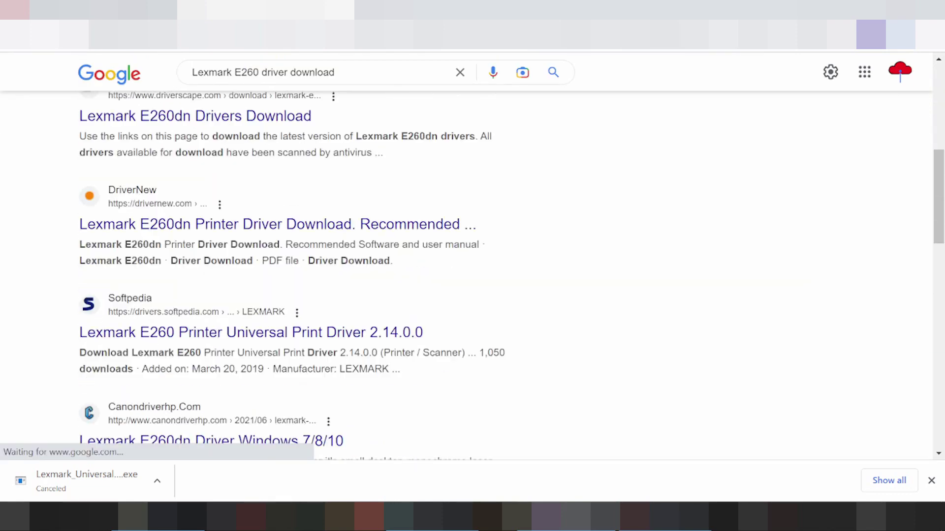
scroll(389, 227, "down", 7)
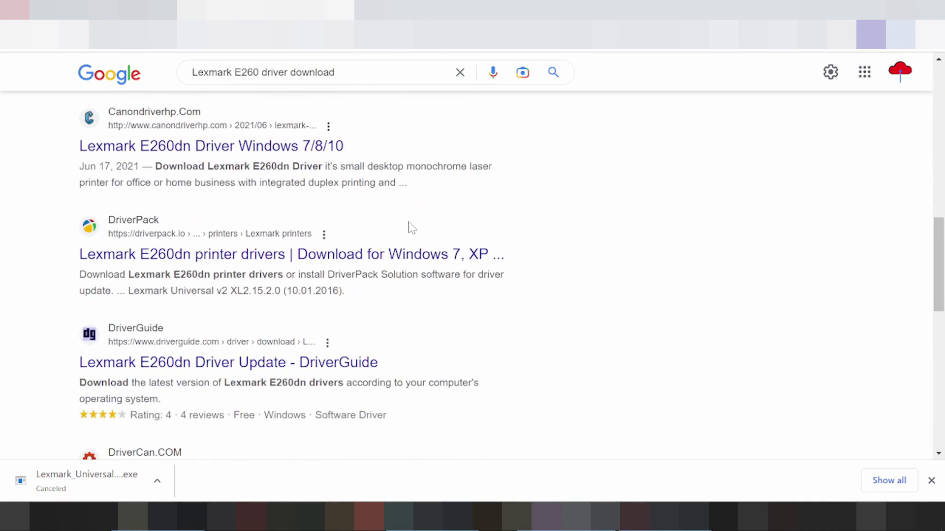
scroll(417, 226, "down", 6)
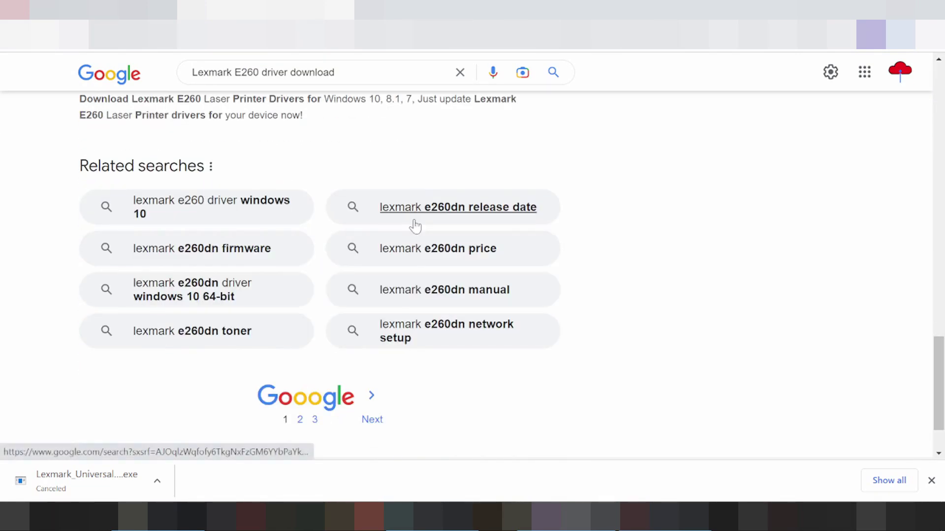
scroll(413, 224, "up", 20)
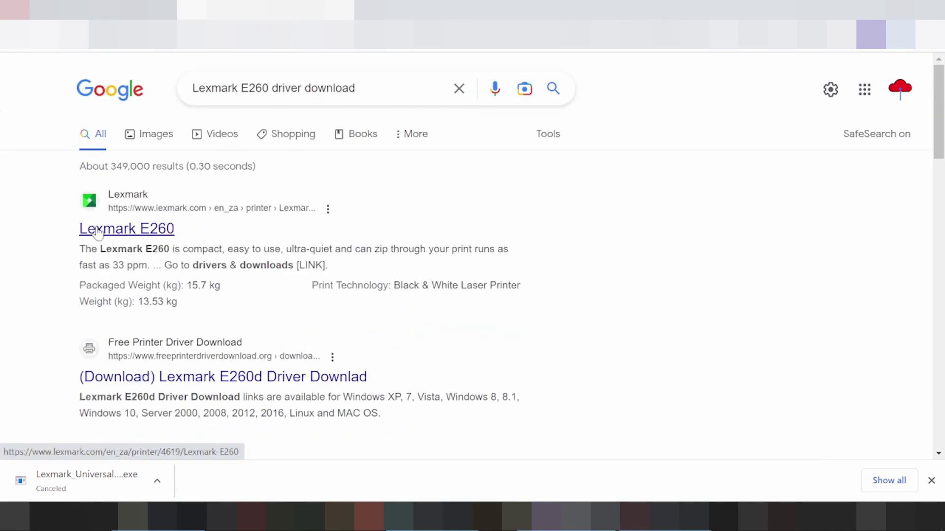
left_click(97, 235)
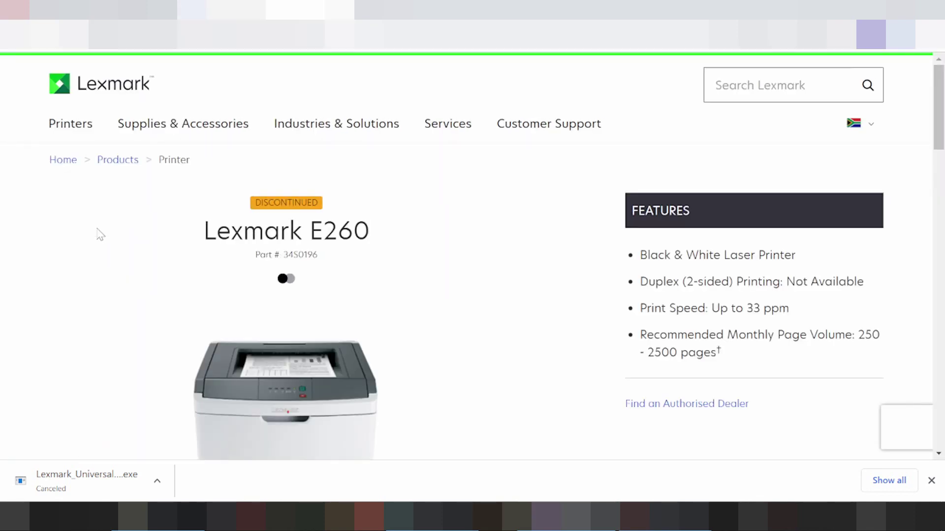
Go through the E260 Drivers and Support tab to its Drivers & downloads page.
scroll(373, 231, "down", 5)
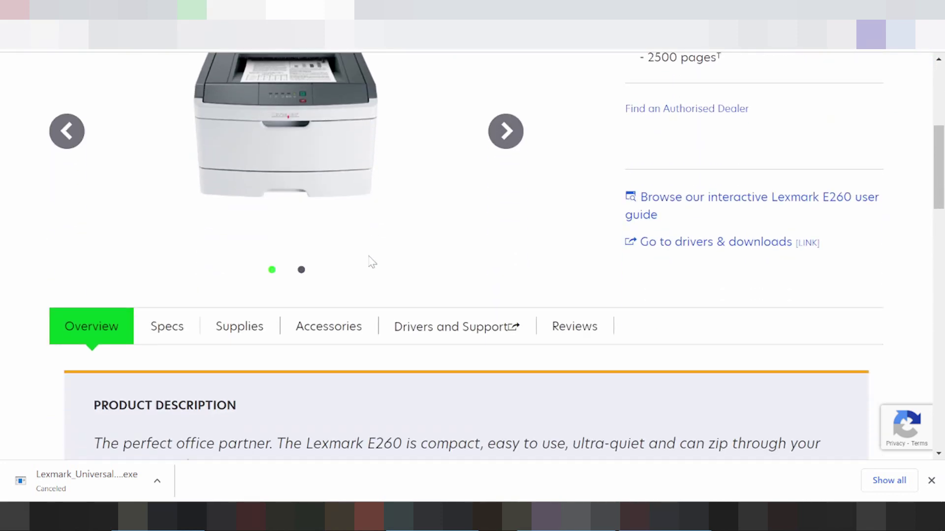
left_click(419, 332)
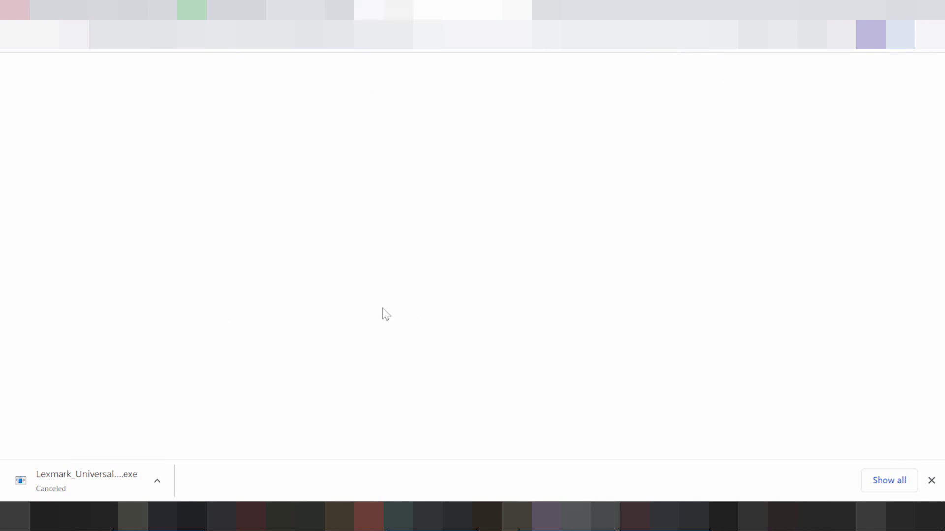
scroll(439, 236, "down", 2)
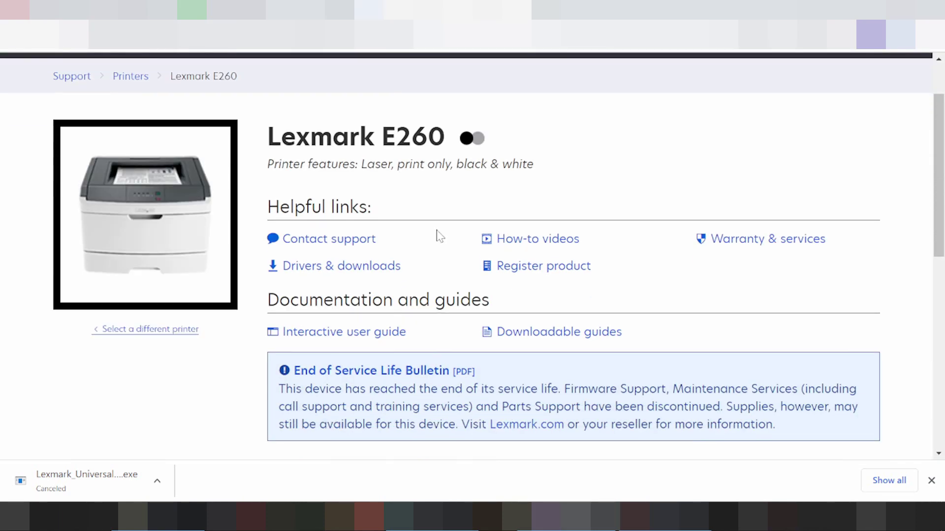
left_click(301, 269)
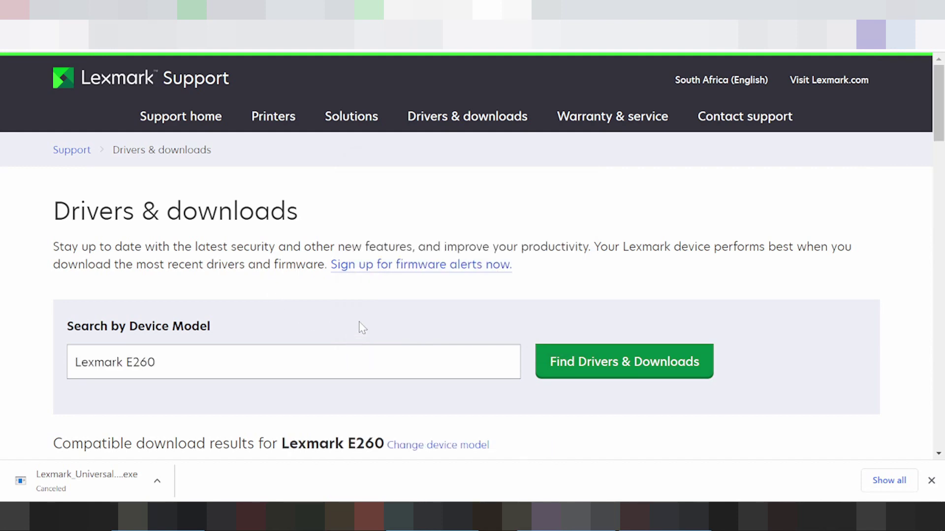
Filter E260 downloads to Linux/Unix Fedora 17 and start the Red Hat and SuSE Linux driver download.
scroll(359, 326, "down", 5)
scroll(396, 219, "down", 3)
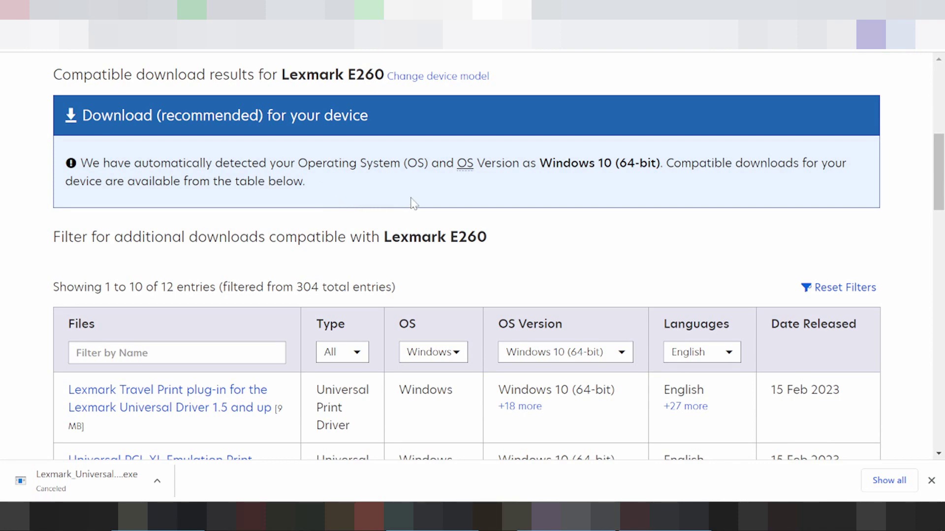
scroll(433, 200, "down", 3)
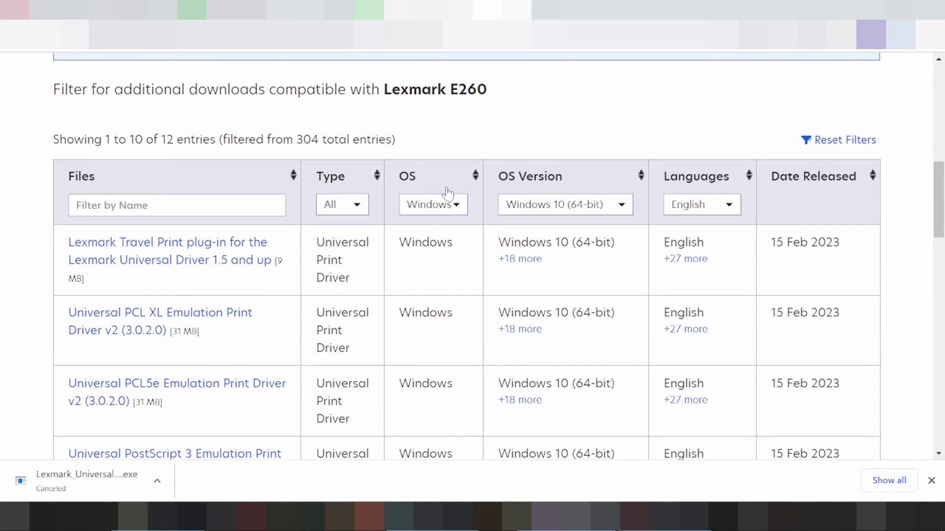
left_click(440, 206)
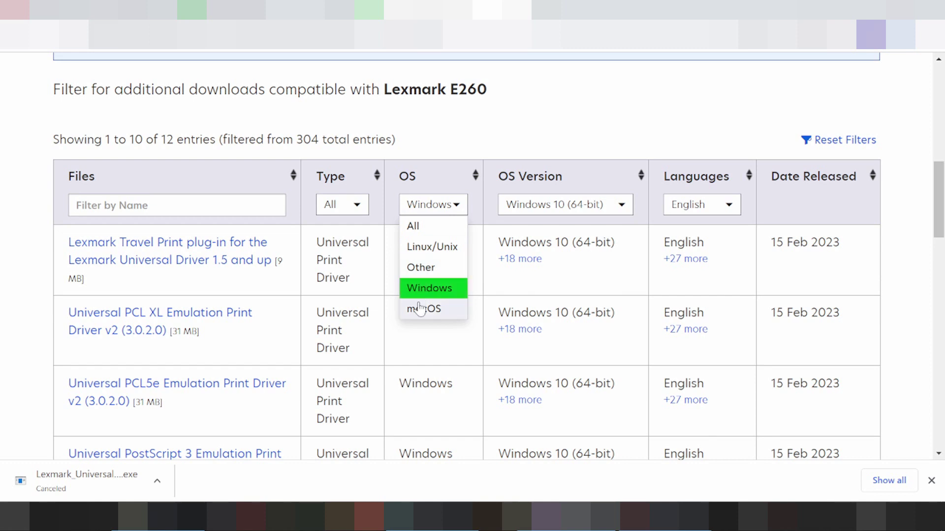
left_click(427, 246)
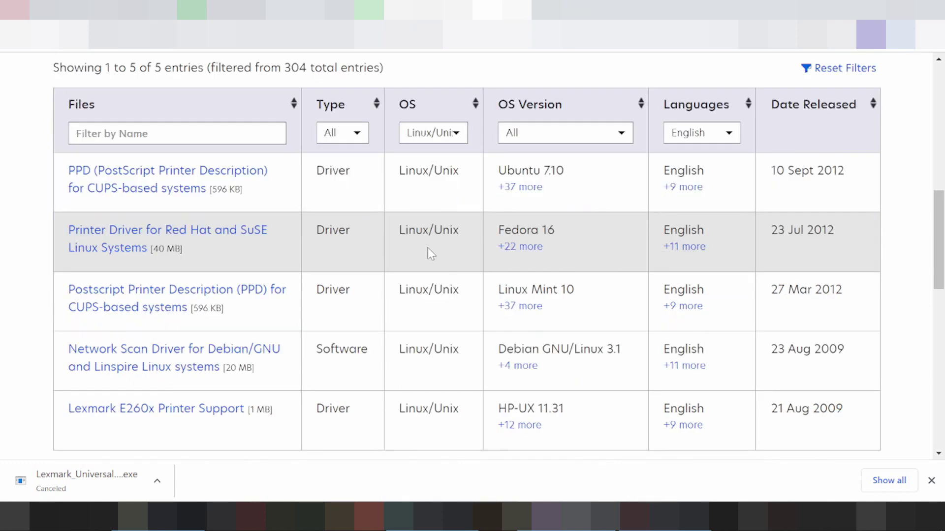
left_click(581, 139)
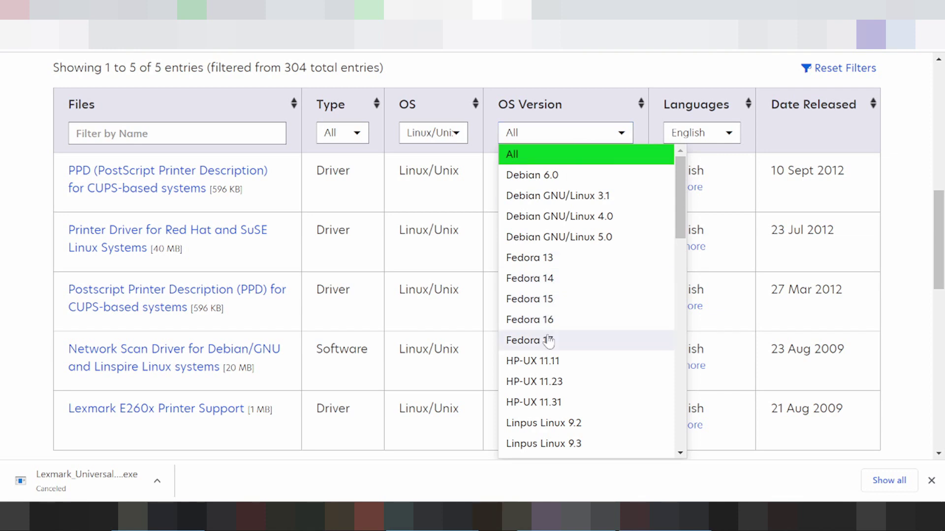
scroll(548, 340, "down", 15)
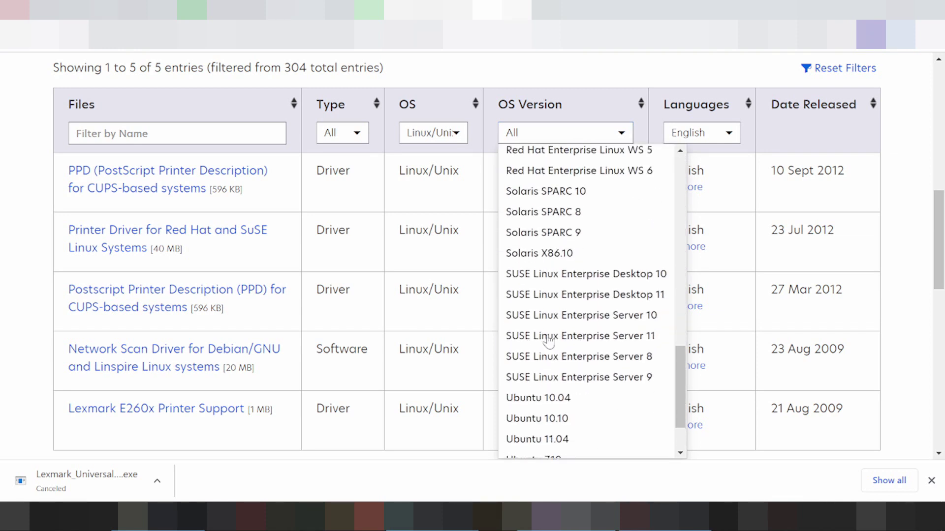
scroll(549, 340, "up", 15)
left_click(549, 340)
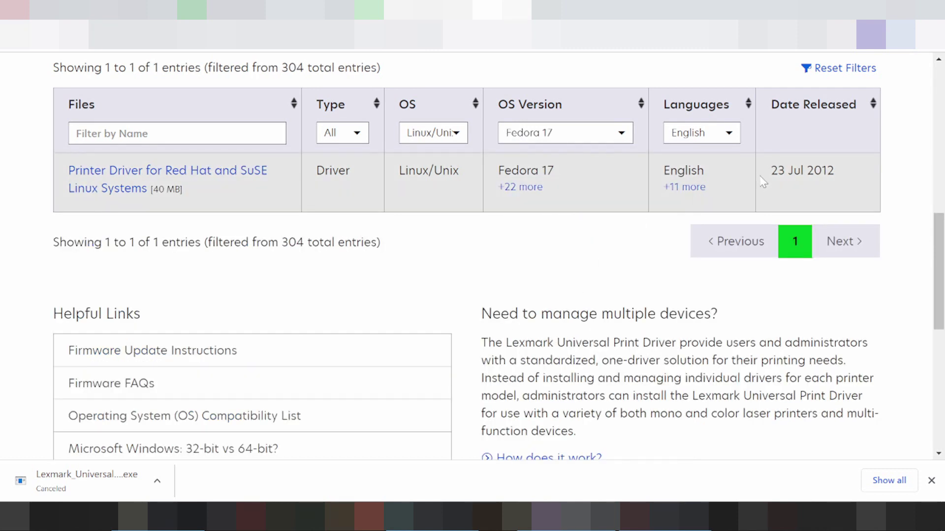
left_click(139, 178)
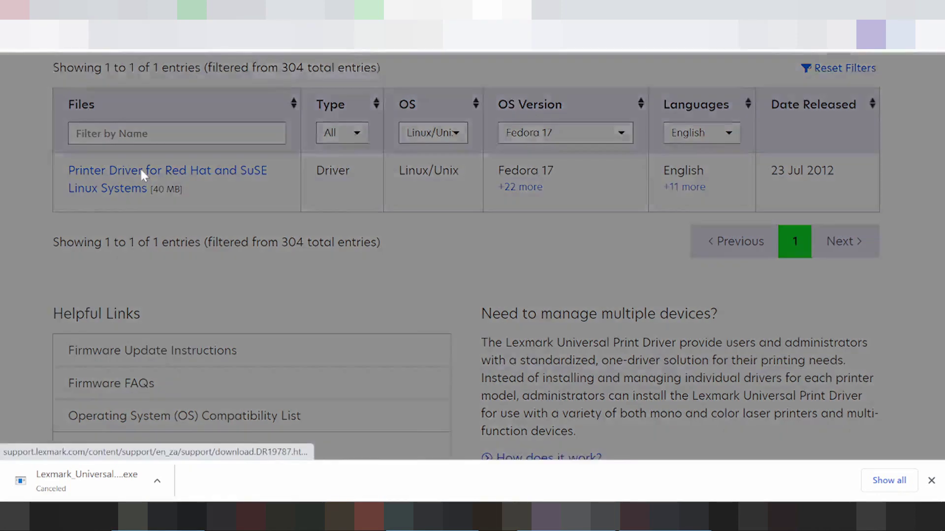
Cancel the Linux driver download and switch the OS filter to macOS to browse its versions.
left_click(551, 408)
left_click(454, 136)
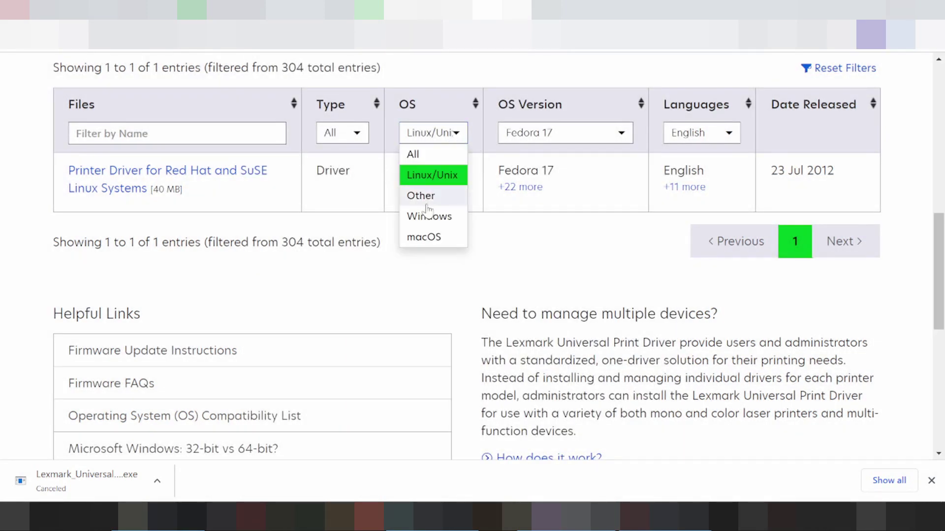
left_click(425, 236)
left_click(563, 129)
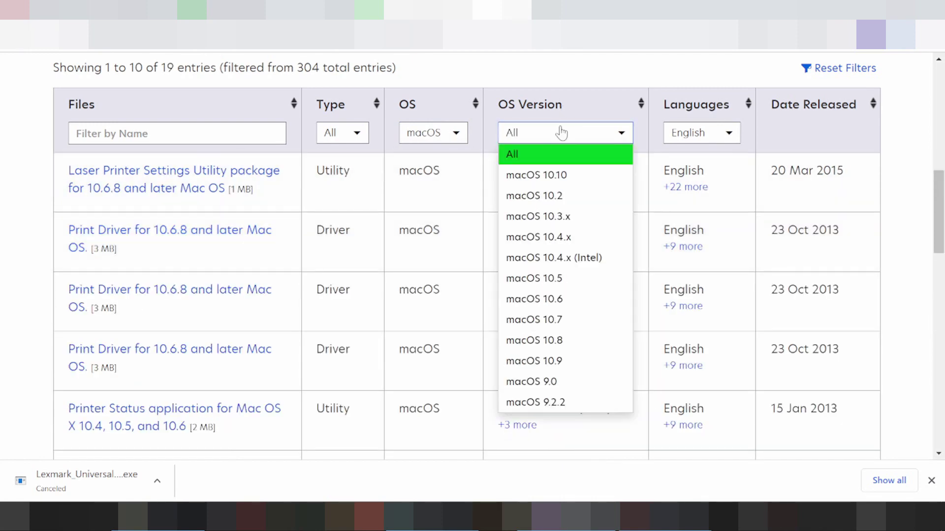
scroll(587, 203, "down", 2)
scroll(587, 203, "down", 1)
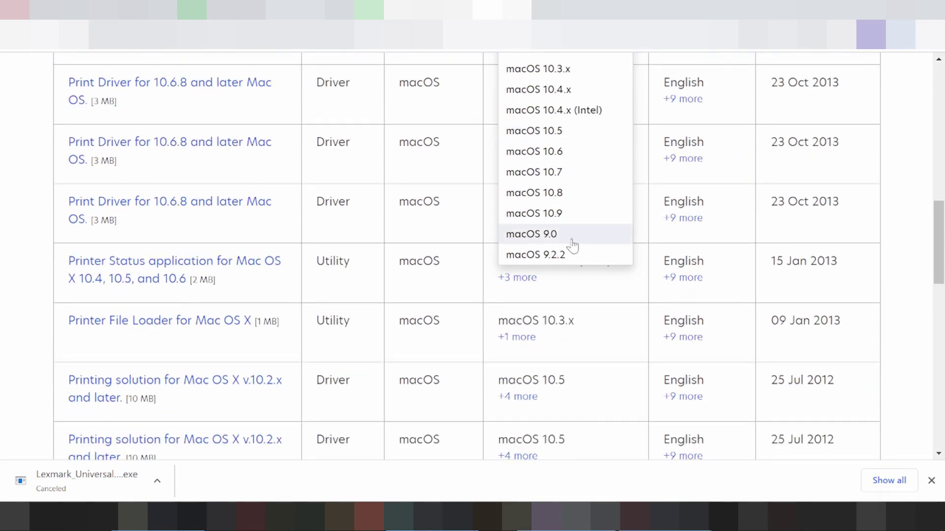
scroll(572, 236, "up", 3)
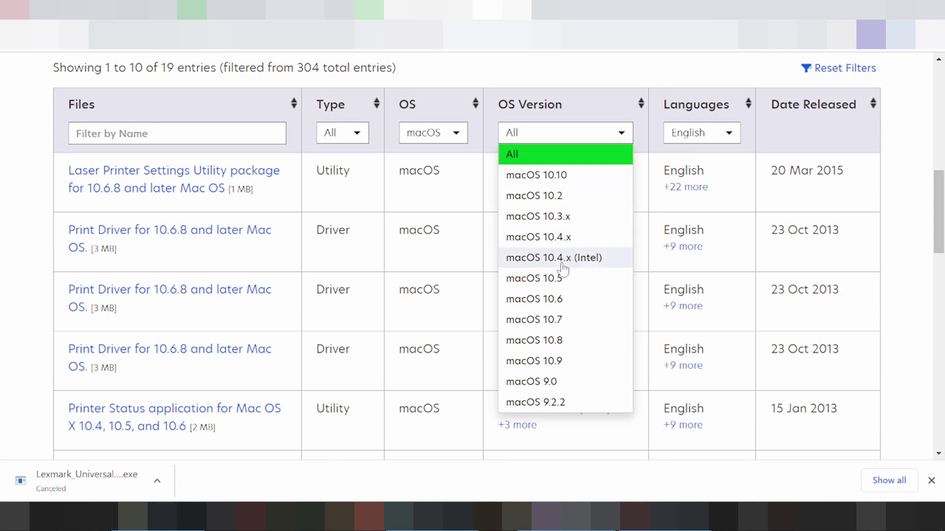
Change the OS filter to Windows with version Windows 11 (64-bit).
left_click(442, 134)
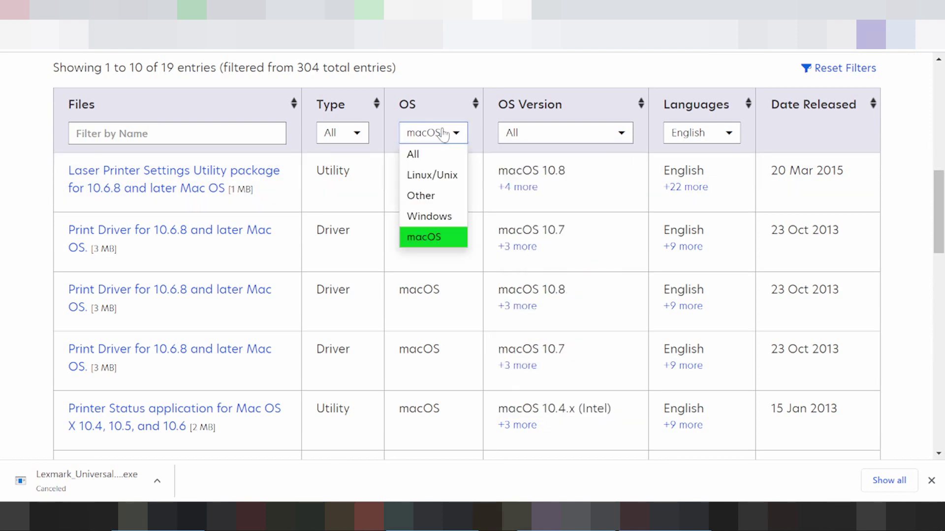
left_click(422, 219)
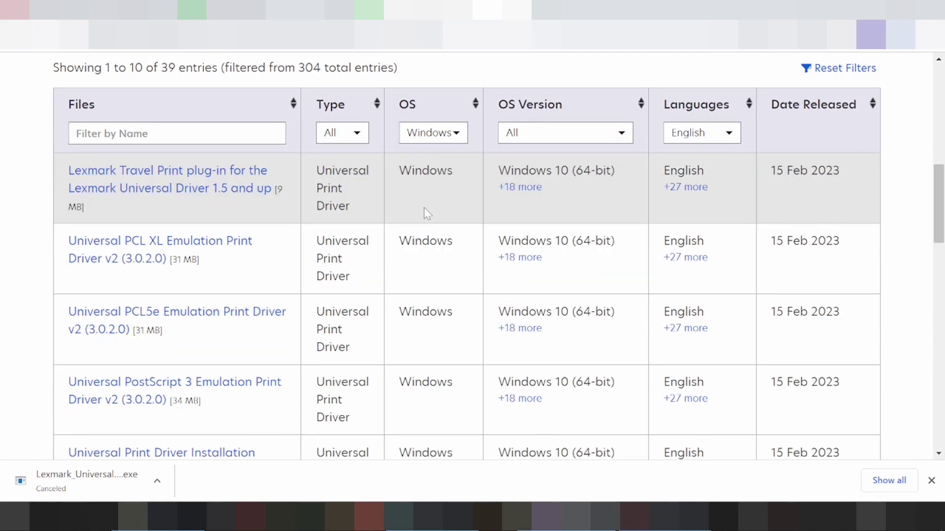
left_click(551, 132)
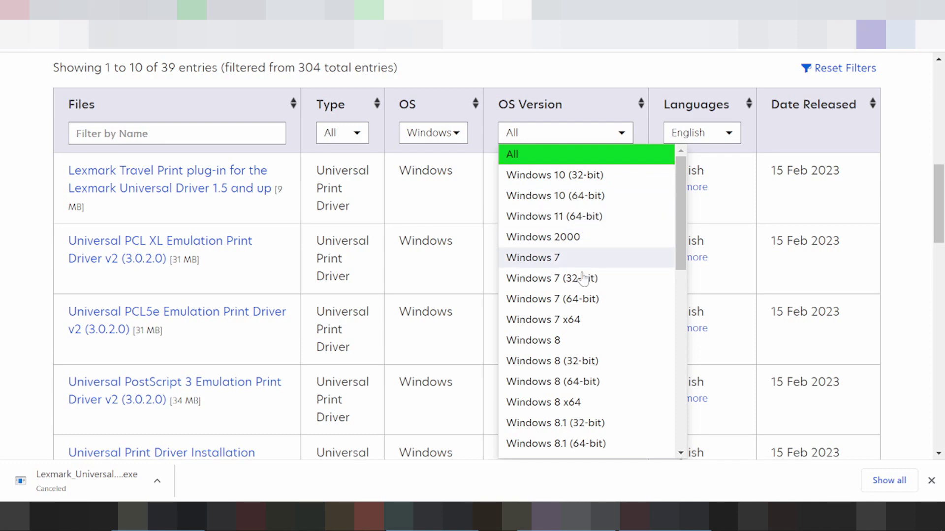
scroll(579, 351, "down", 6)
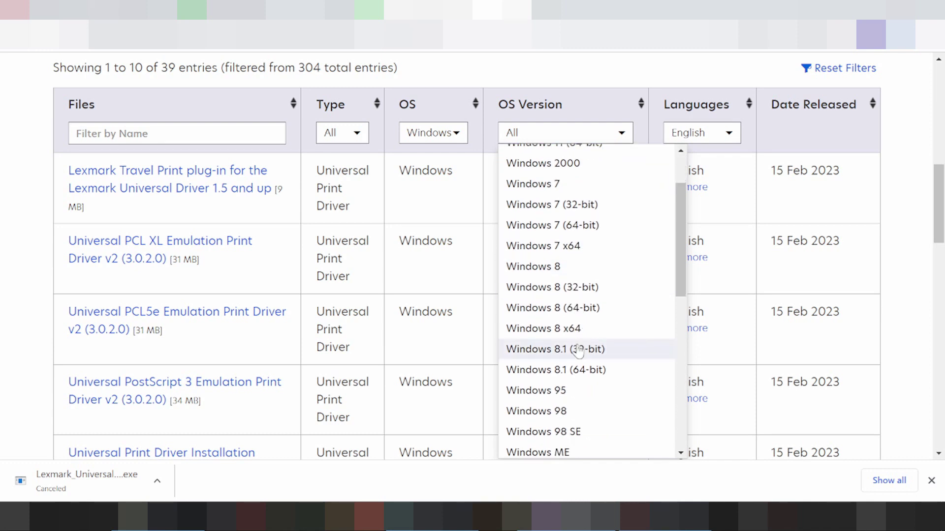
scroll(552, 305, "down", 2)
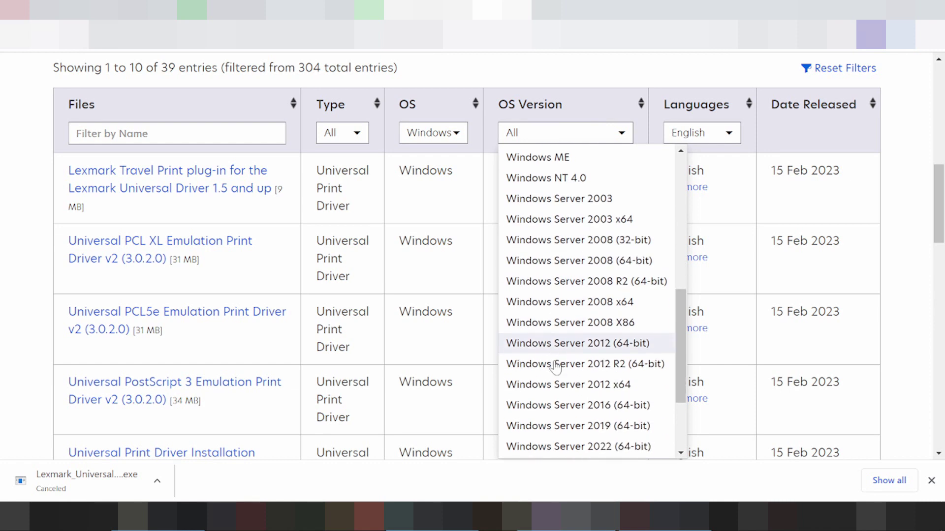
scroll(553, 335, "up", 5)
scroll(526, 305, "up", 3)
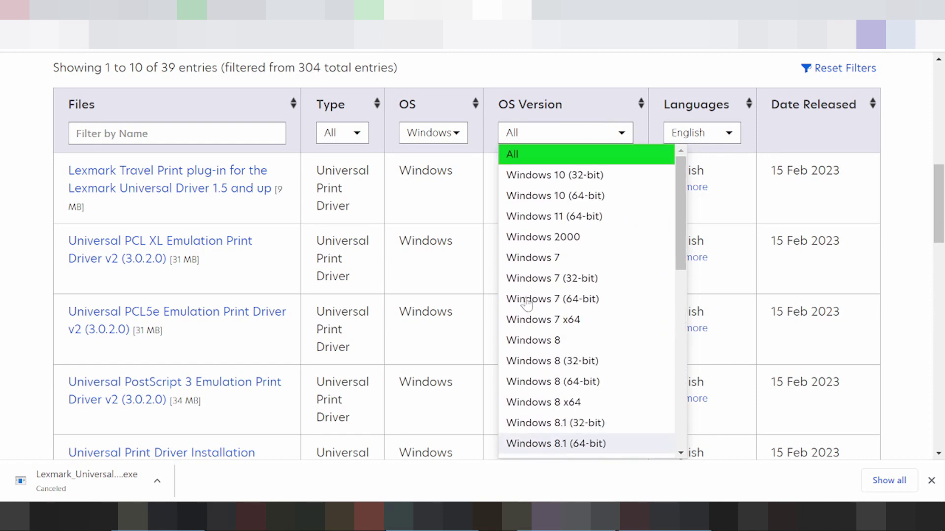
left_click(568, 222)
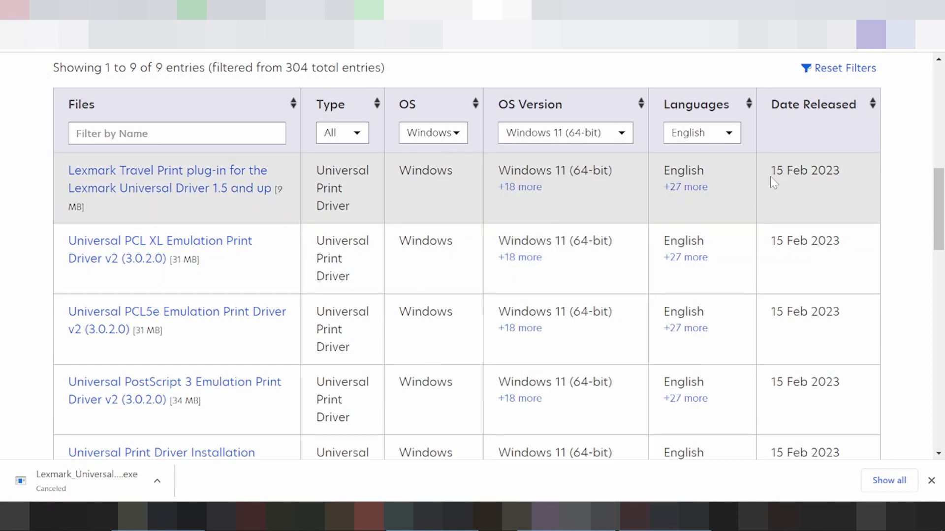
Check the Installation Package v2 row's date, English language and Windows support, then open its download details.
left_click_drag(769, 176, 834, 178)
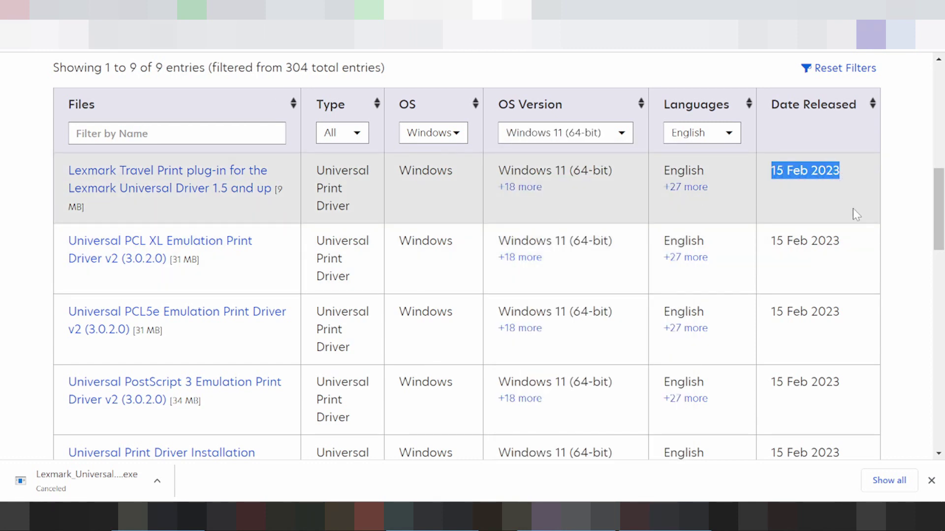
scroll(377, 146, "down", 1)
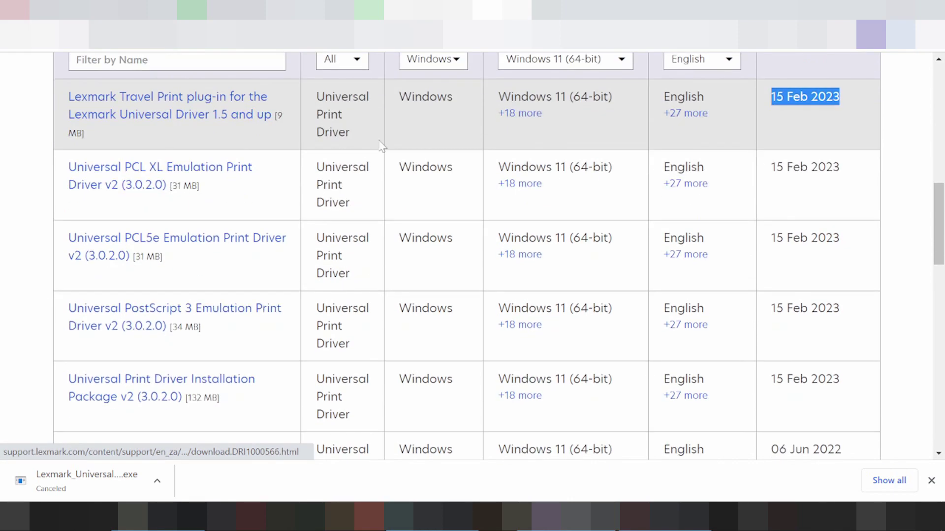
scroll(379, 145, "down", 2)
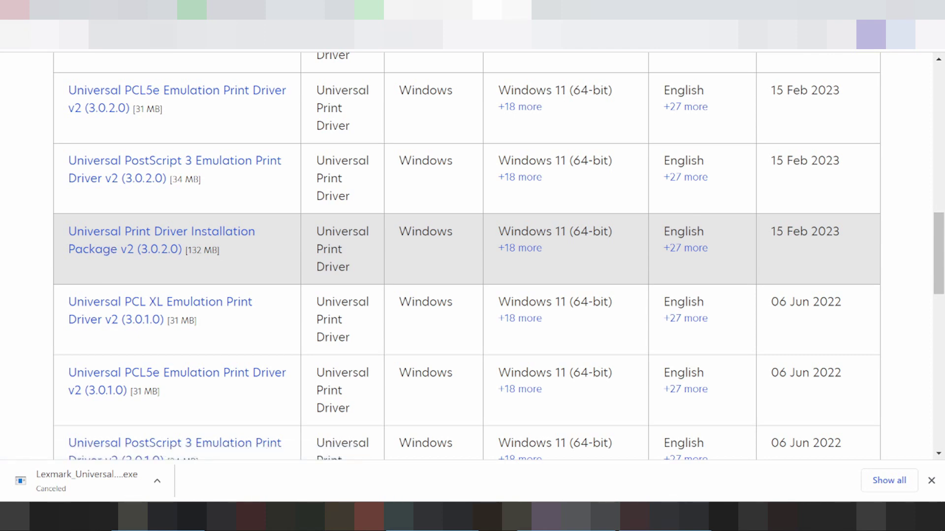
left_click_drag(662, 232, 718, 238)
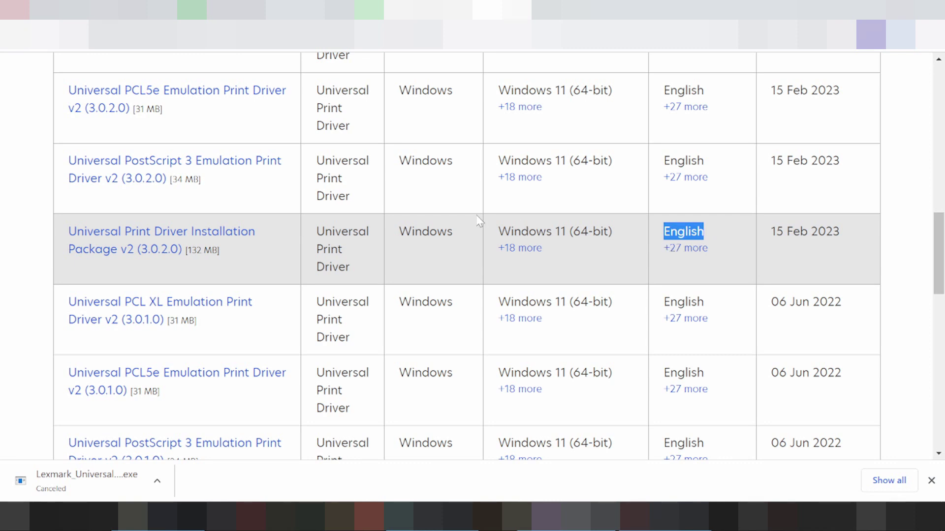
left_click_drag(489, 230, 581, 233)
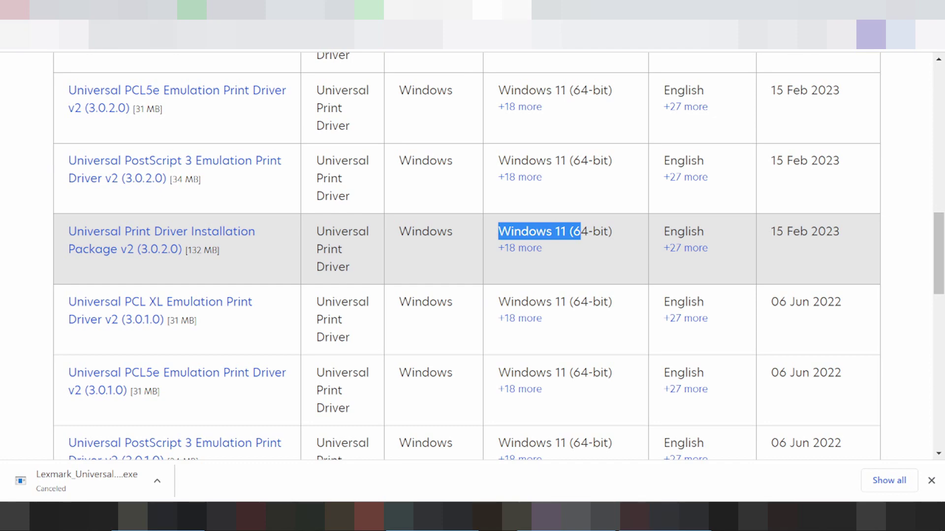
left_click(142, 236)
scroll(624, 349, "down", 2)
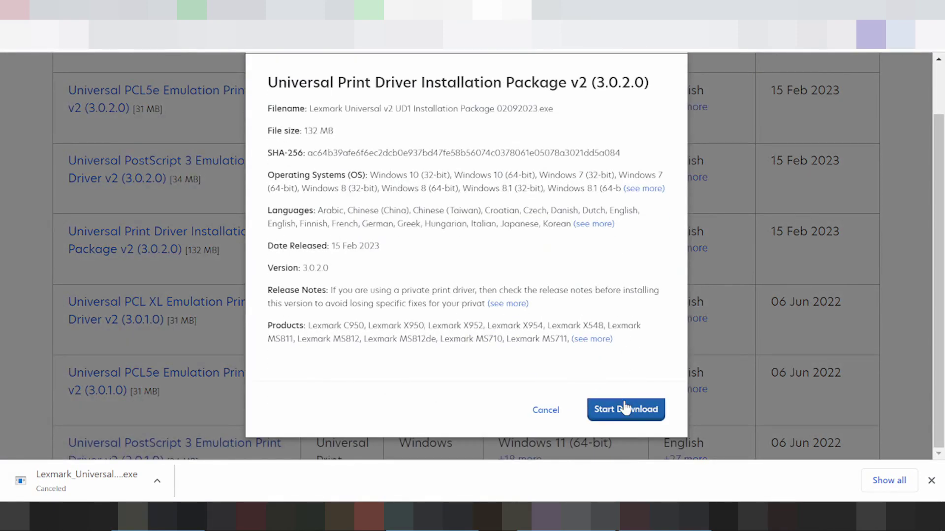
Confirm Start Download for the 132 MB package and scroll back to the top of the page.
left_click(625, 408)
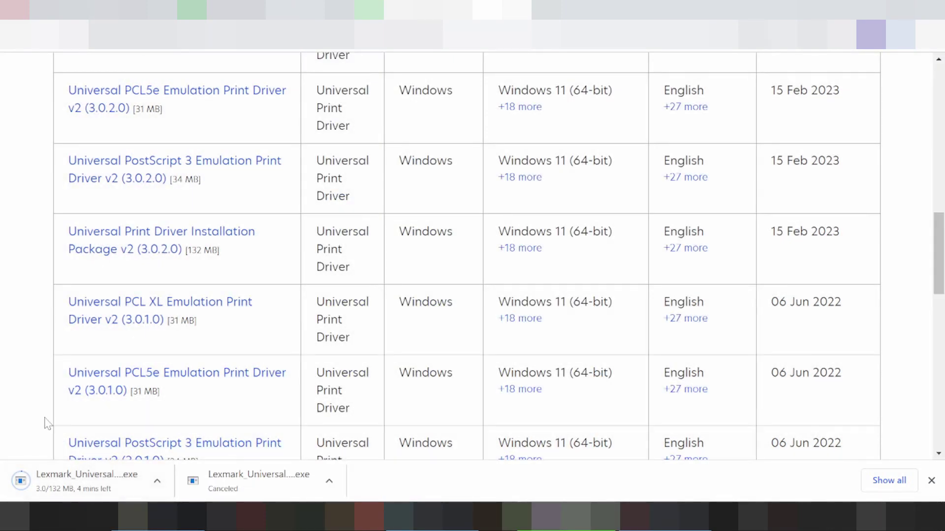
scroll(37, 395, "up", 5)
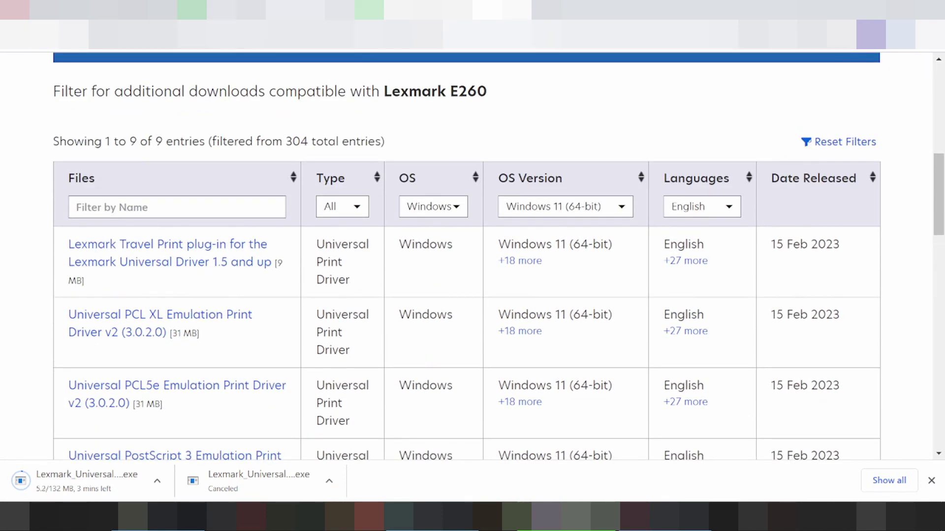
scroll(290, 137, "up", 10)
scroll(290, 136, "up", 2)
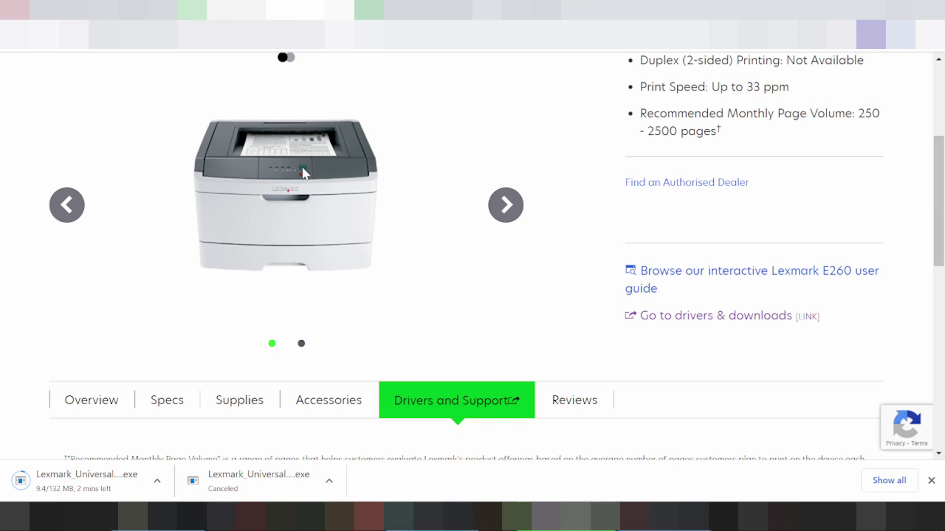
Advance the E260 photo carousel to the next image, then open and dismiss the download's options menu.
left_click(505, 205)
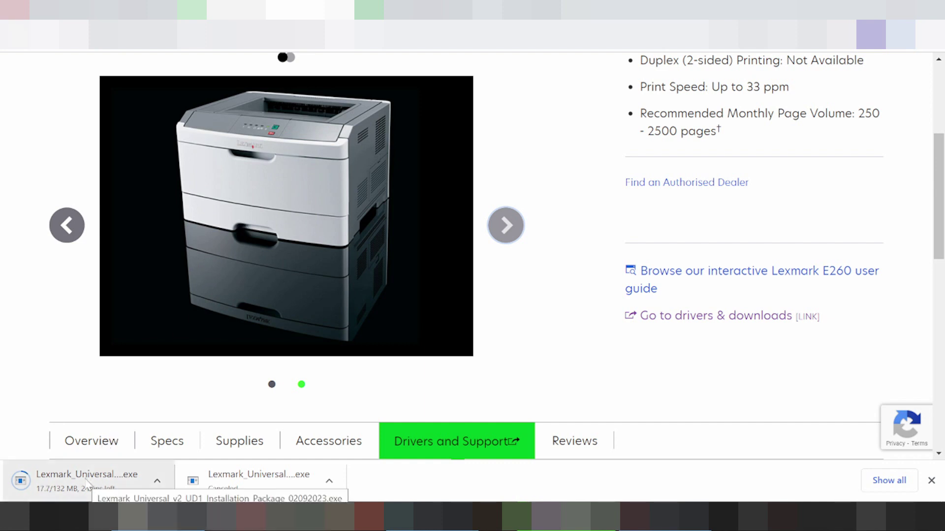
left_click(157, 480)
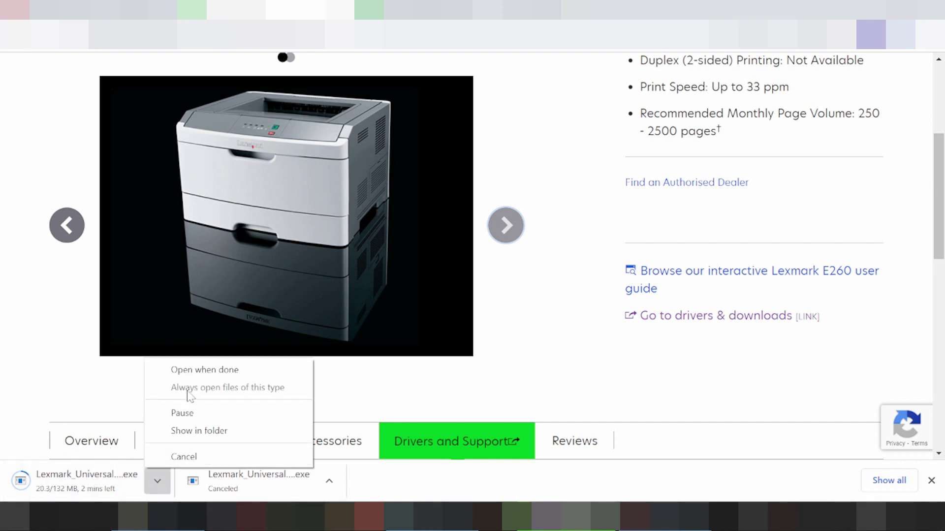
left_click(33, 378)
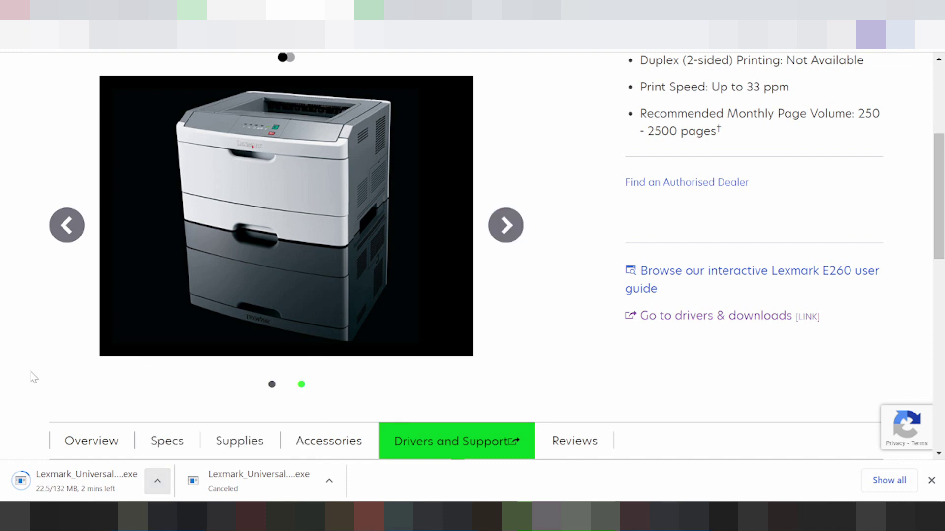